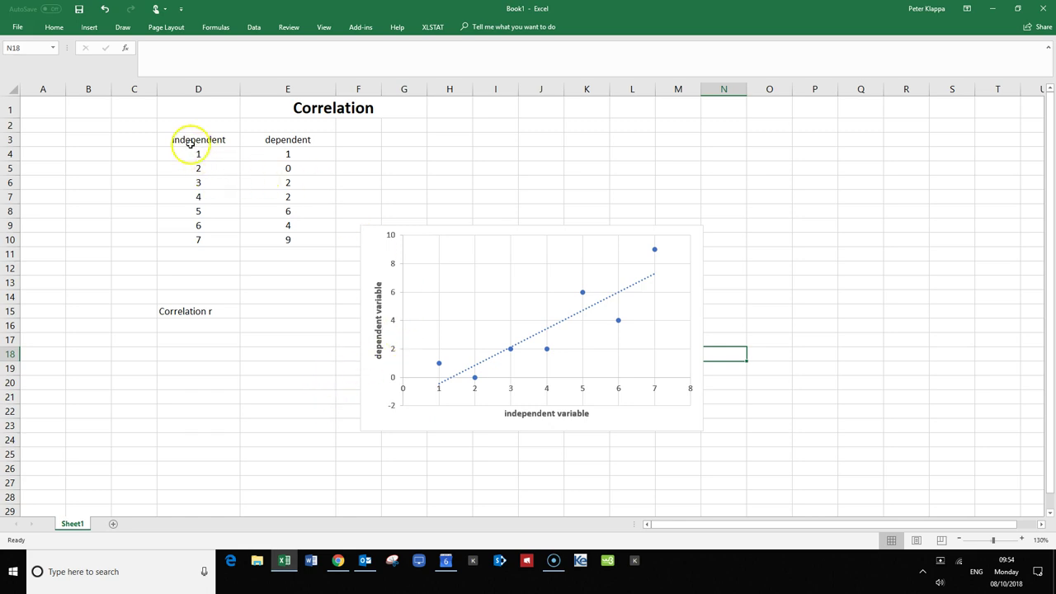
Step: Highlight the independent D4:D10 and dependent E3:E10 values and their scatter chart axes
left_click_drag(191, 140, 181, 234)
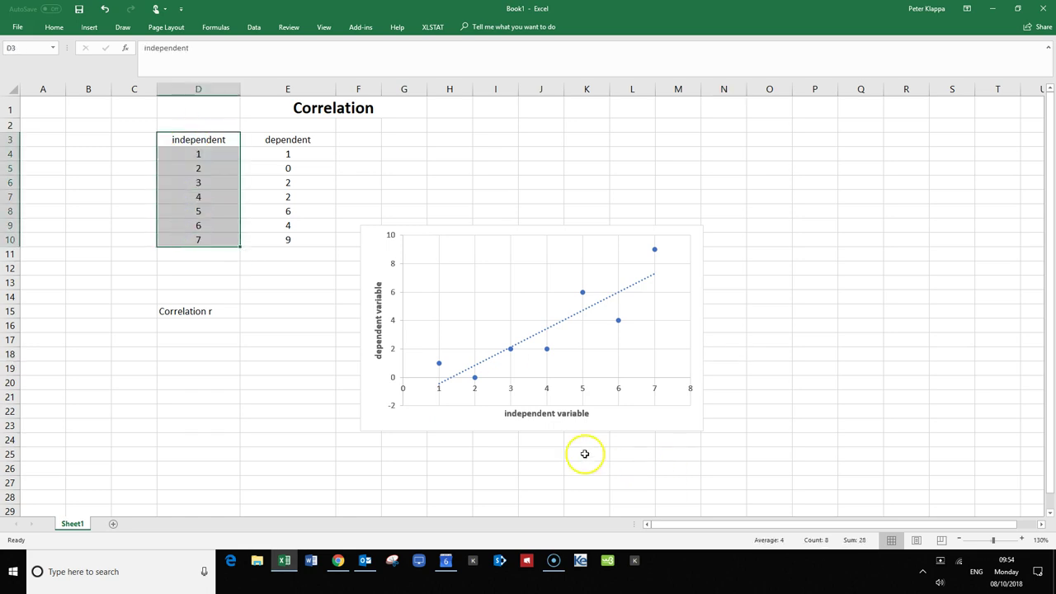
left_click(504, 418)
left_click(511, 417)
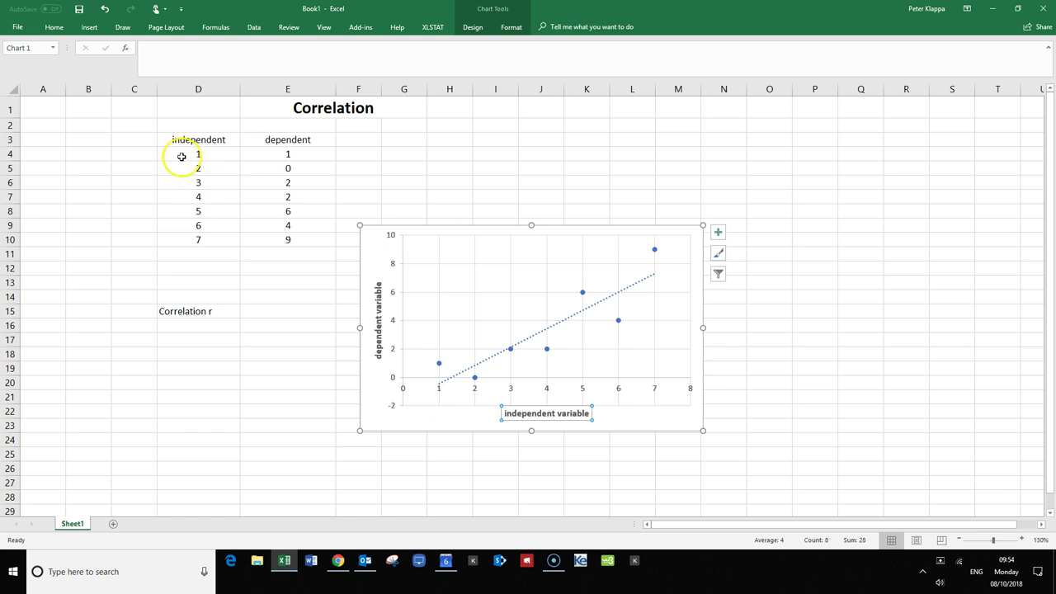
left_click(295, 140)
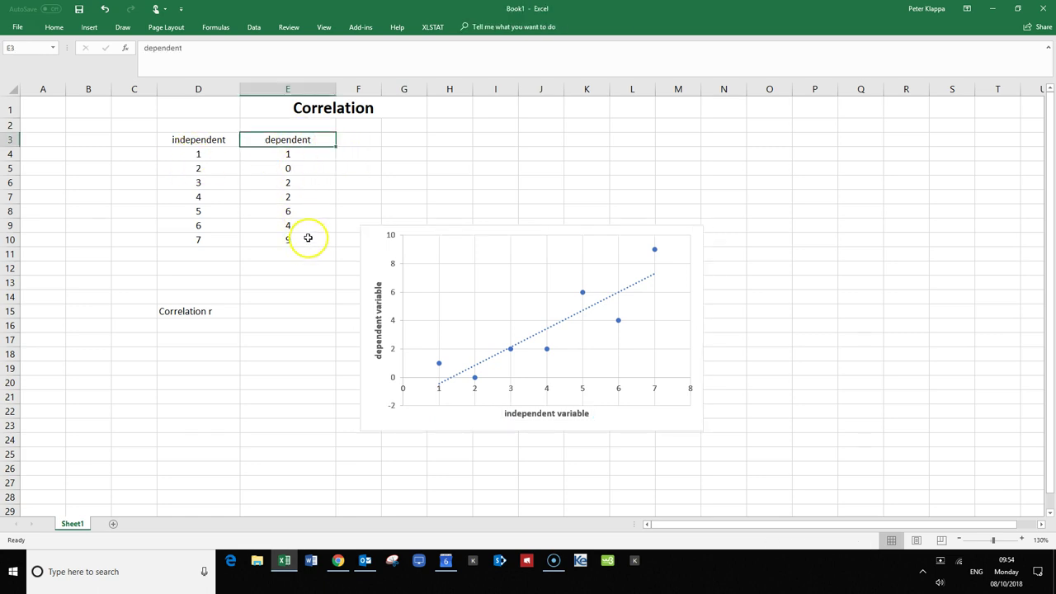
left_click(307, 238, "shift")
left_click(377, 265)
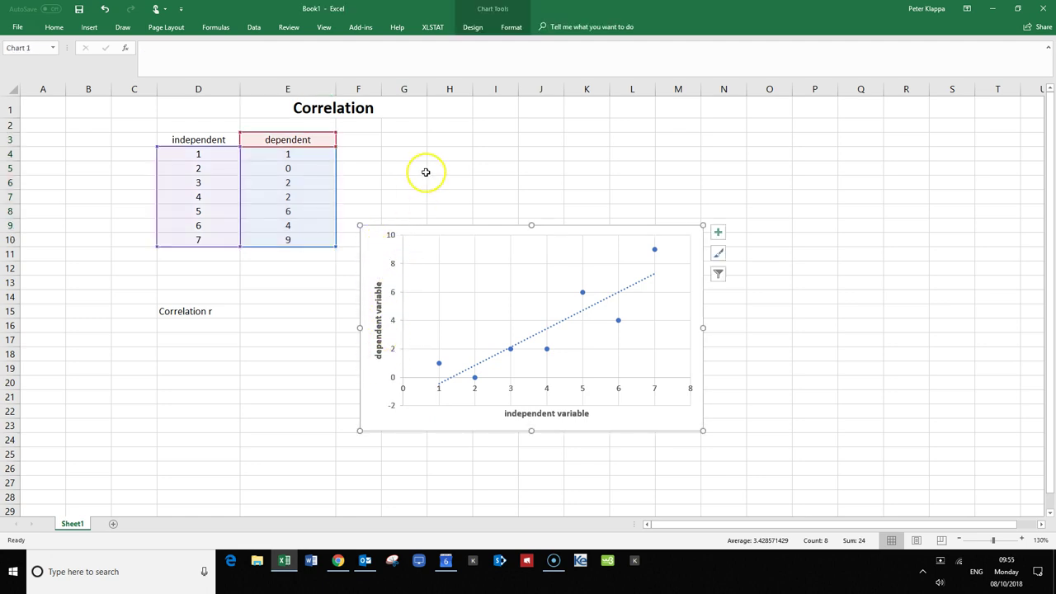
left_click_drag(422, 170, 432, 170)
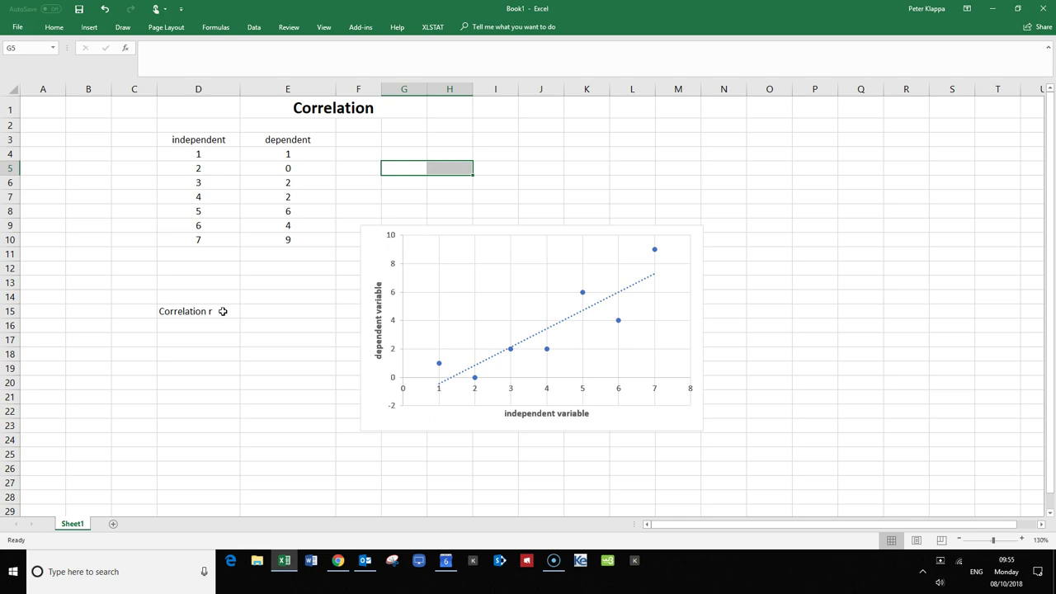
Step: Enter =CORREL(D4:D10,E4:E10) in E15, giving r = 0.880408778
left_click(279, 309)
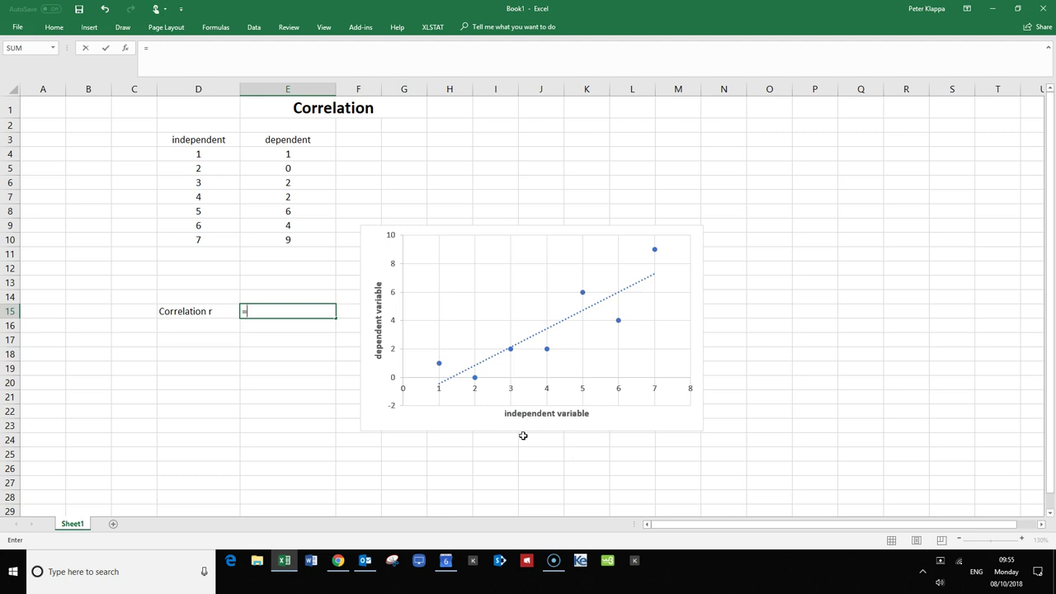
type("corr")
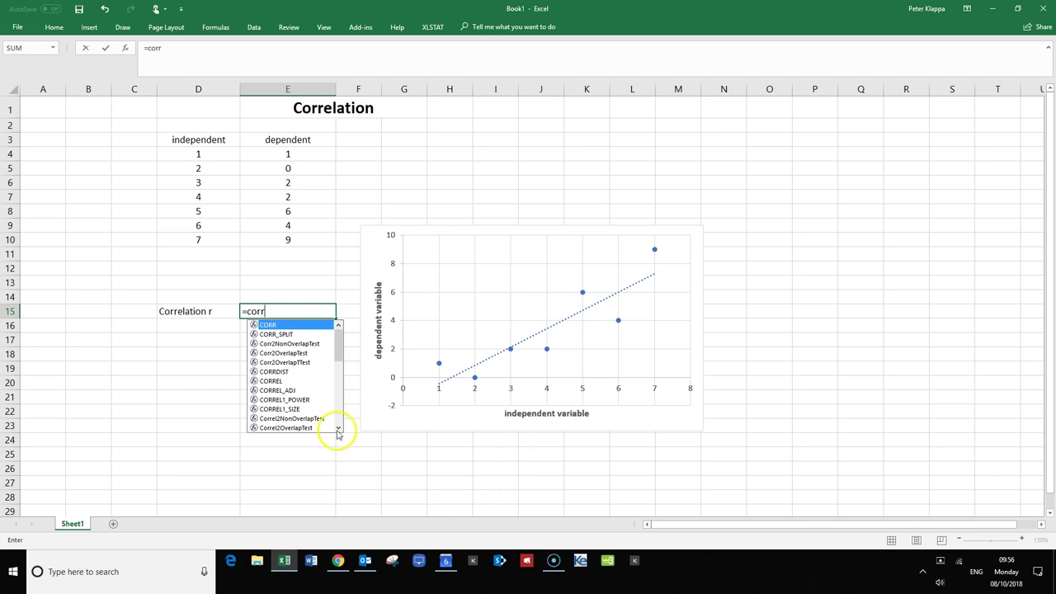
left_click(278, 382)
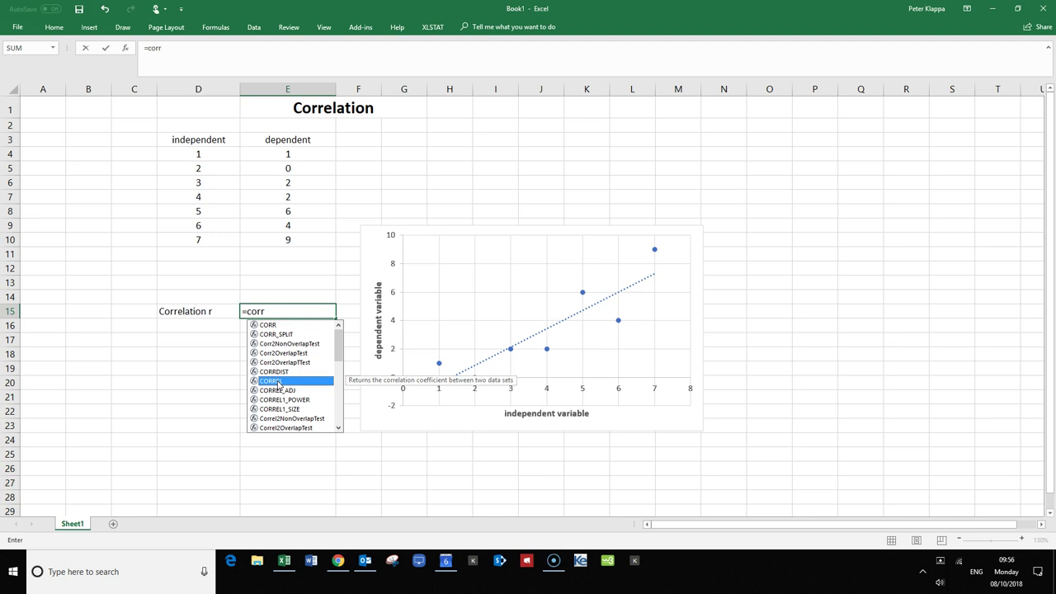
double_click(275, 383)
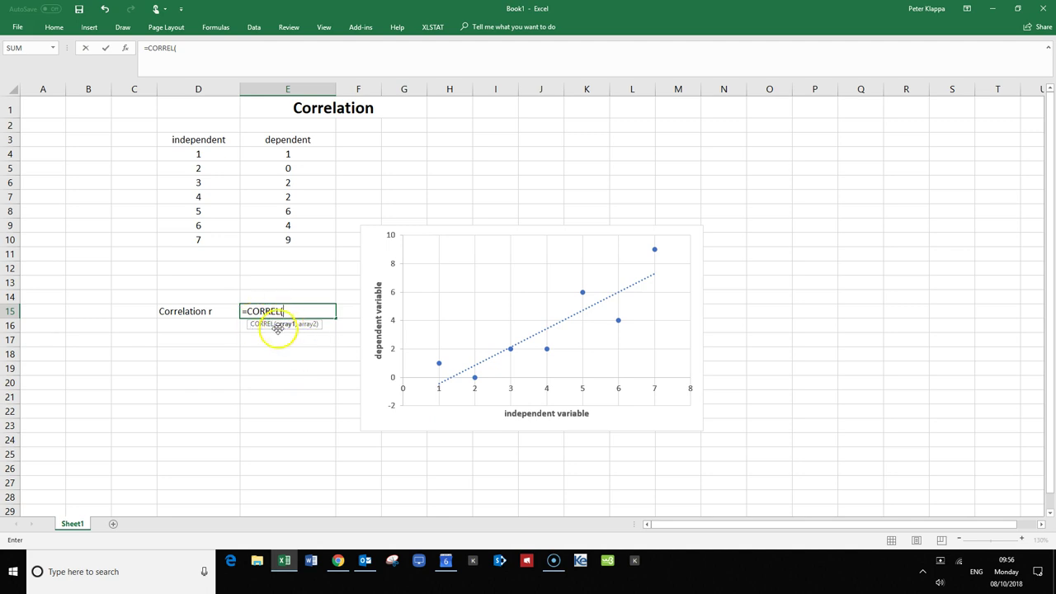
left_click_drag(200, 152, 188, 237)
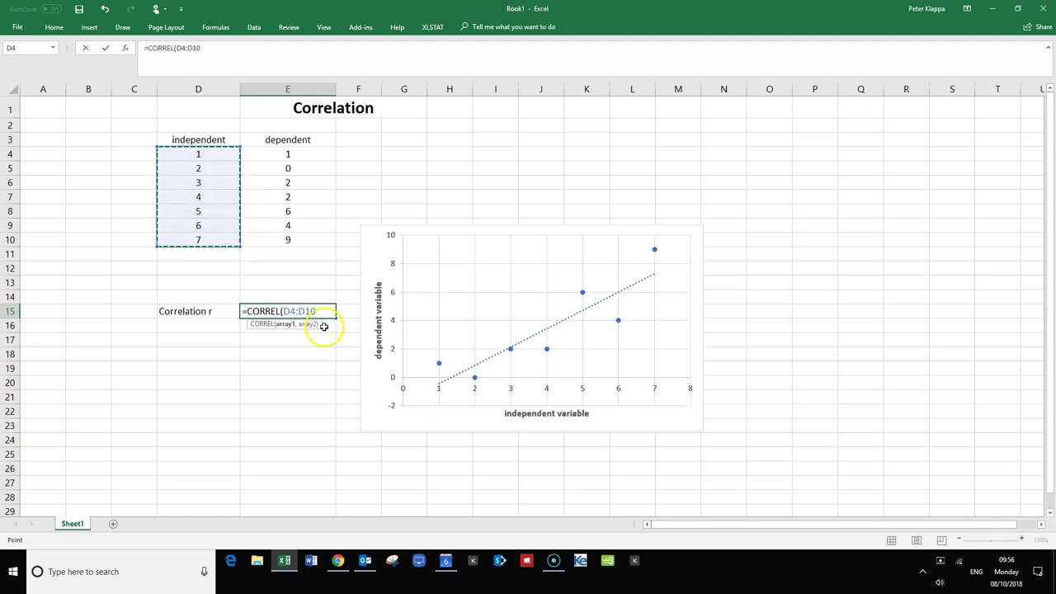
type(",")
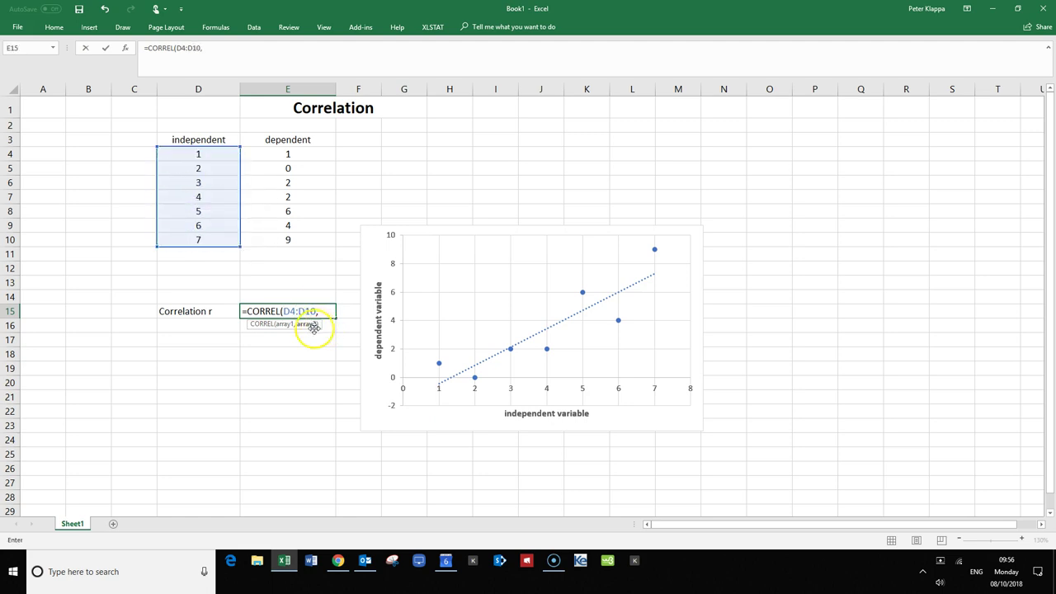
left_click_drag(276, 156, 270, 241)
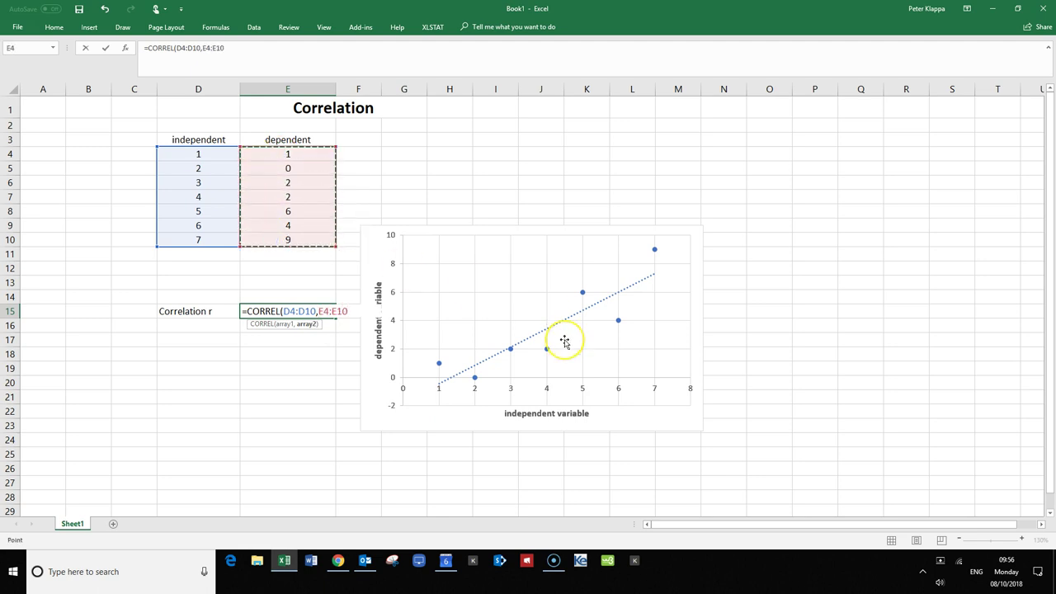
type(")")
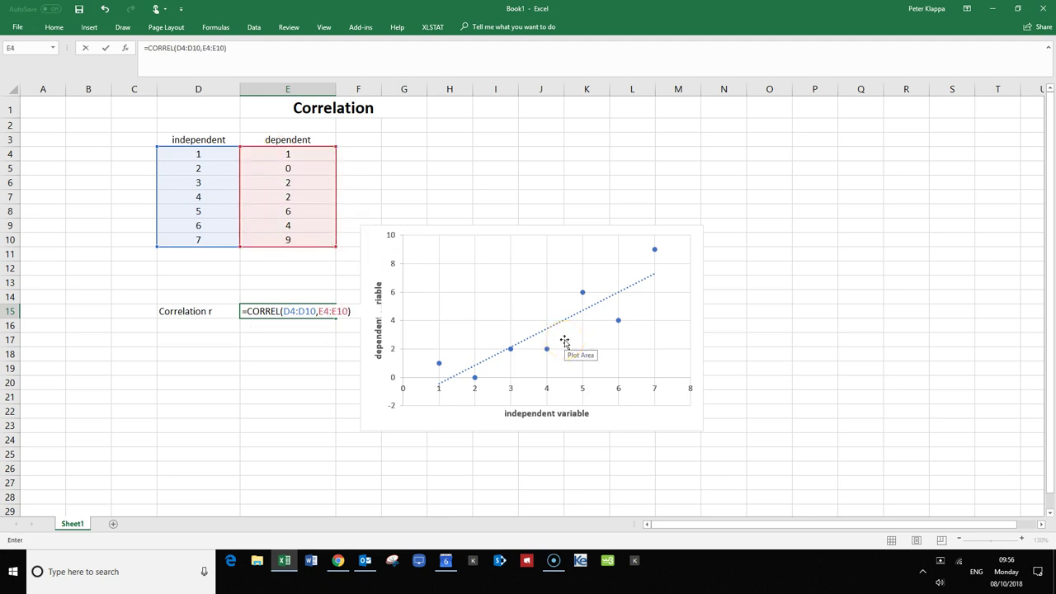
key("Return")
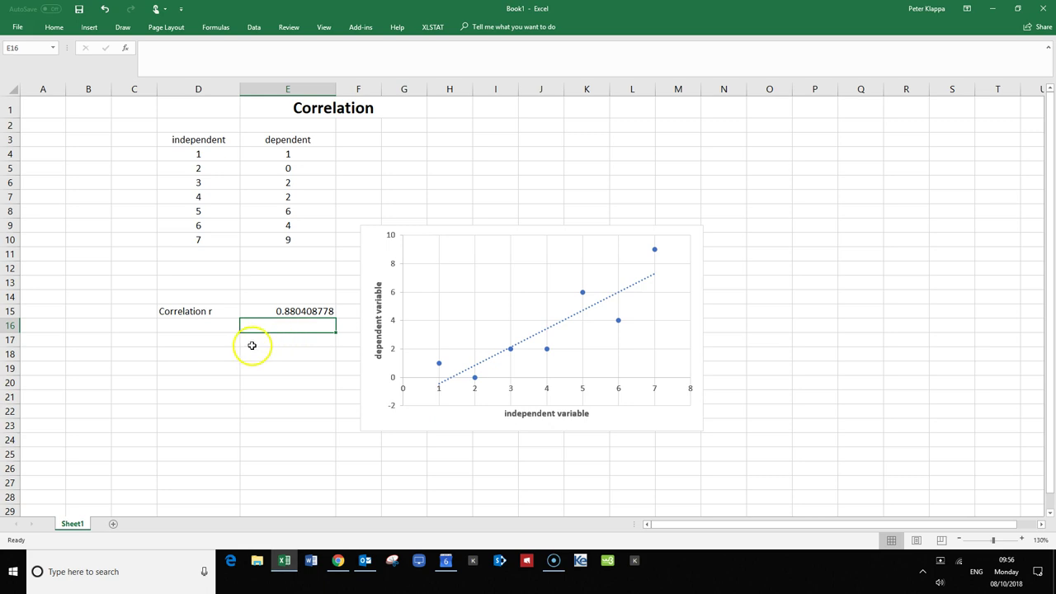
Step: Write the note 'reasonably strong correlation' in E16
left_click(275, 329)
double_click(273, 329)
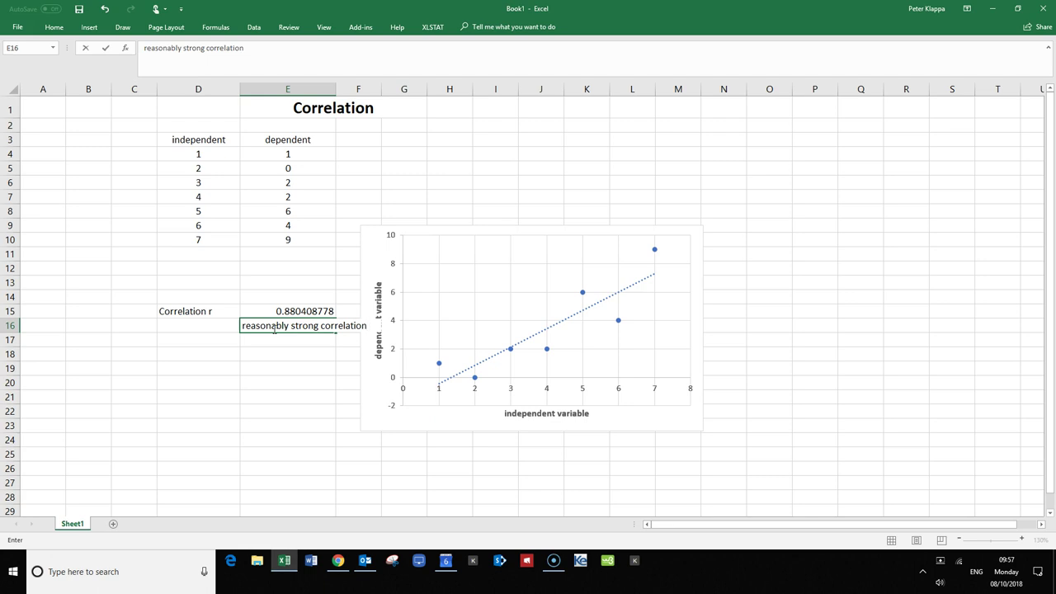
left_click(311, 423)
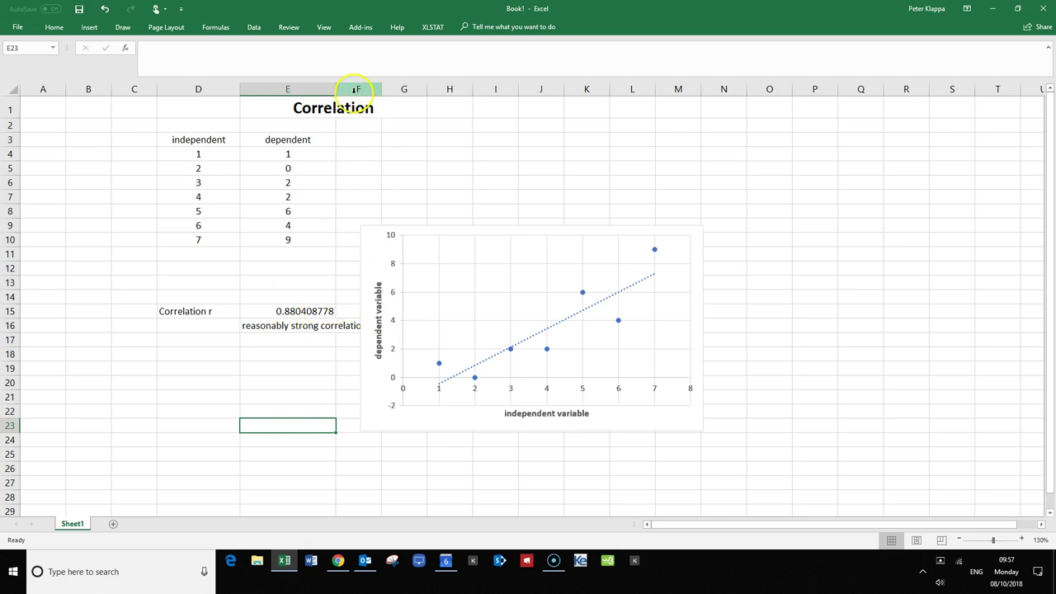
Step: Check column E's width and move the scatter chart right, clear of the note
left_click(302, 89)
left_click(335, 93)
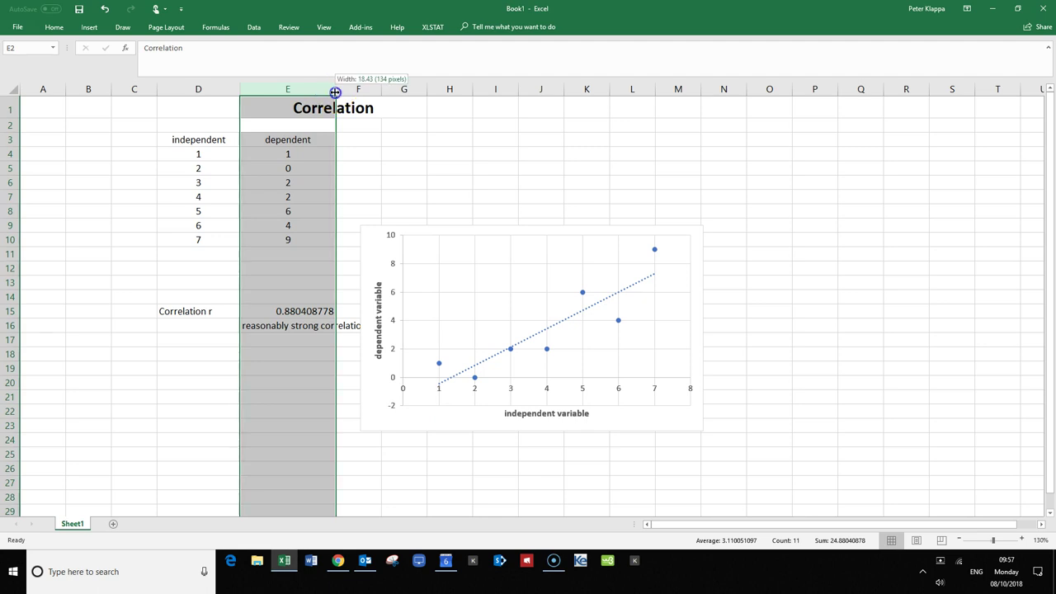
left_click(436, 276)
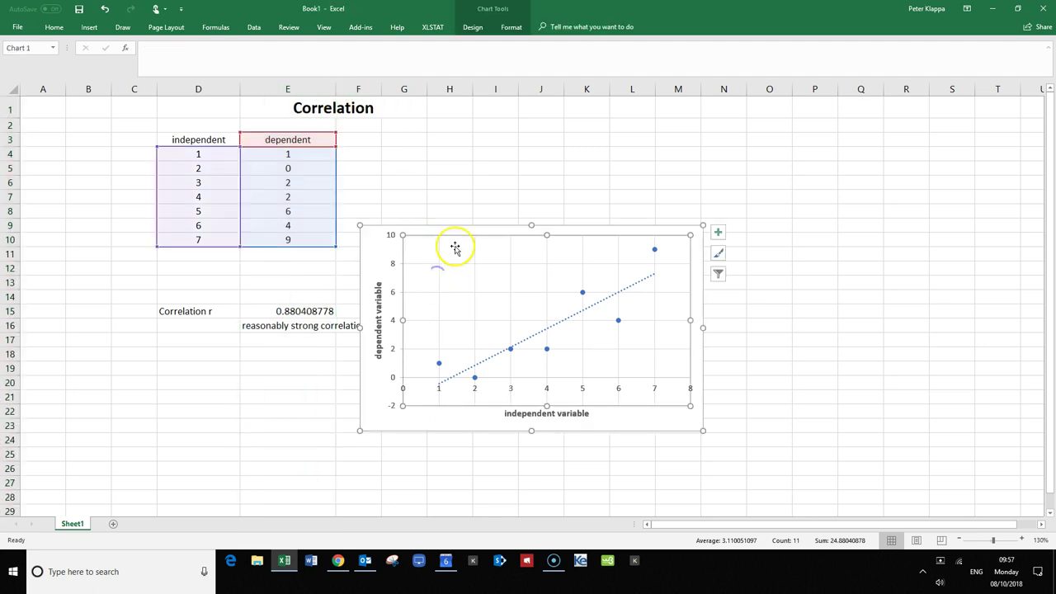
left_click_drag(454, 236, 571, 226)
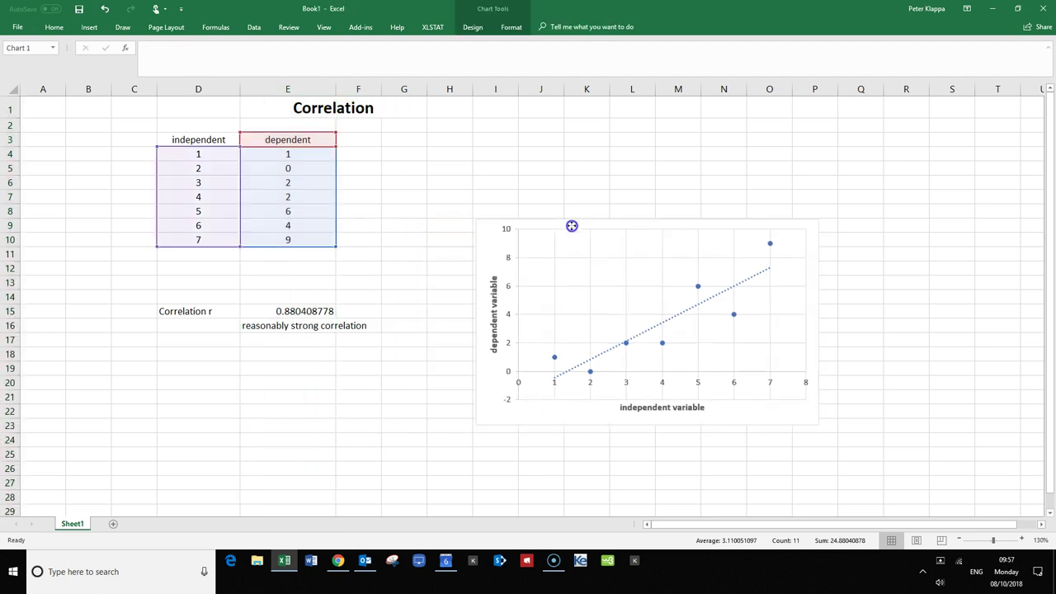
left_click(273, 448)
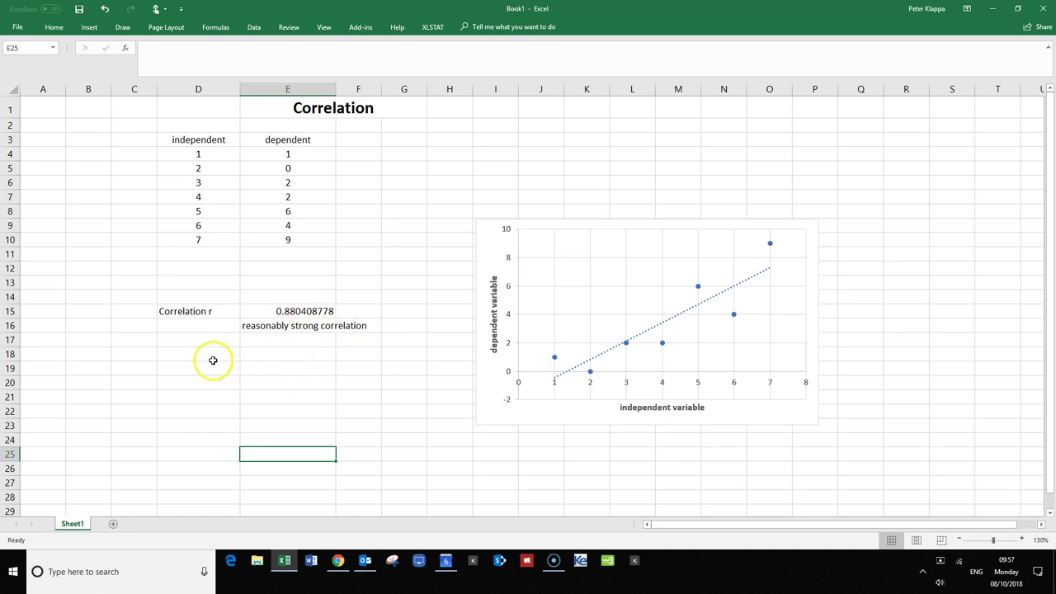
Step: Label D18 'p-value' and bring up Chrome's Google results for 'pearson correlation to p value'
left_click(179, 356)
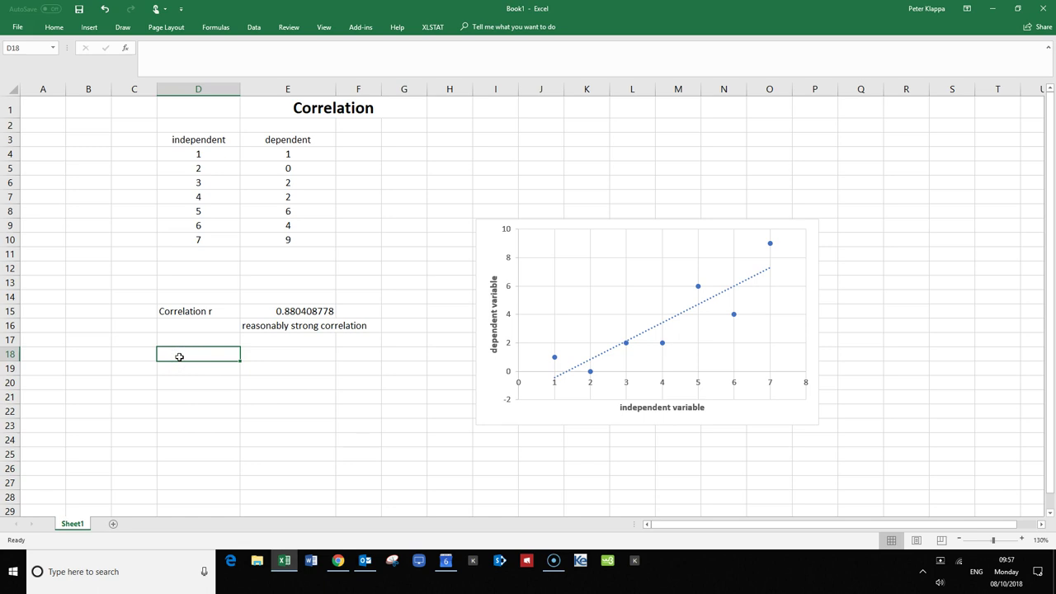
type("p-value")
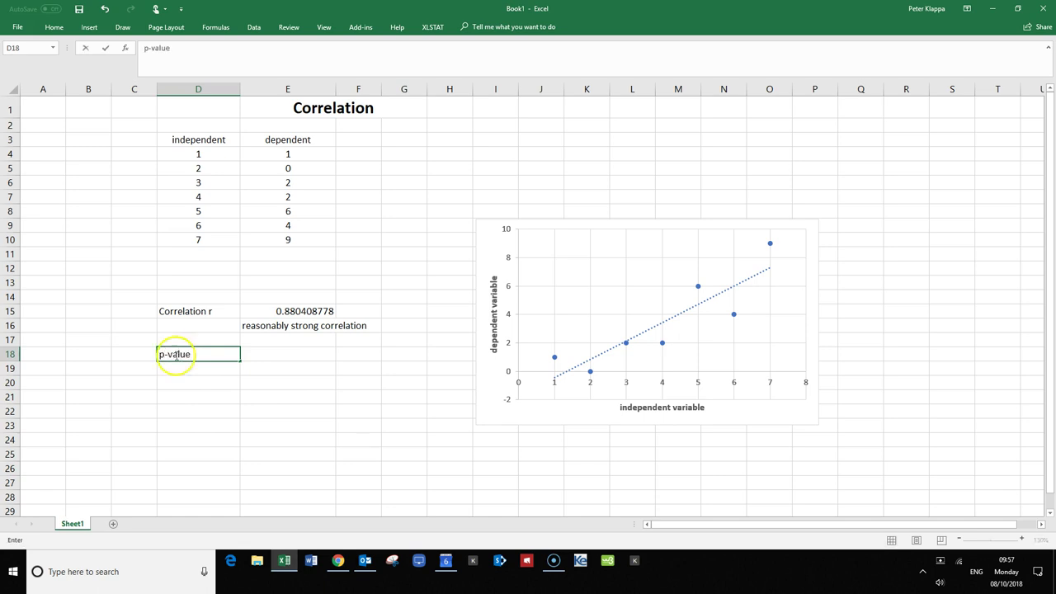
left_click(262, 353)
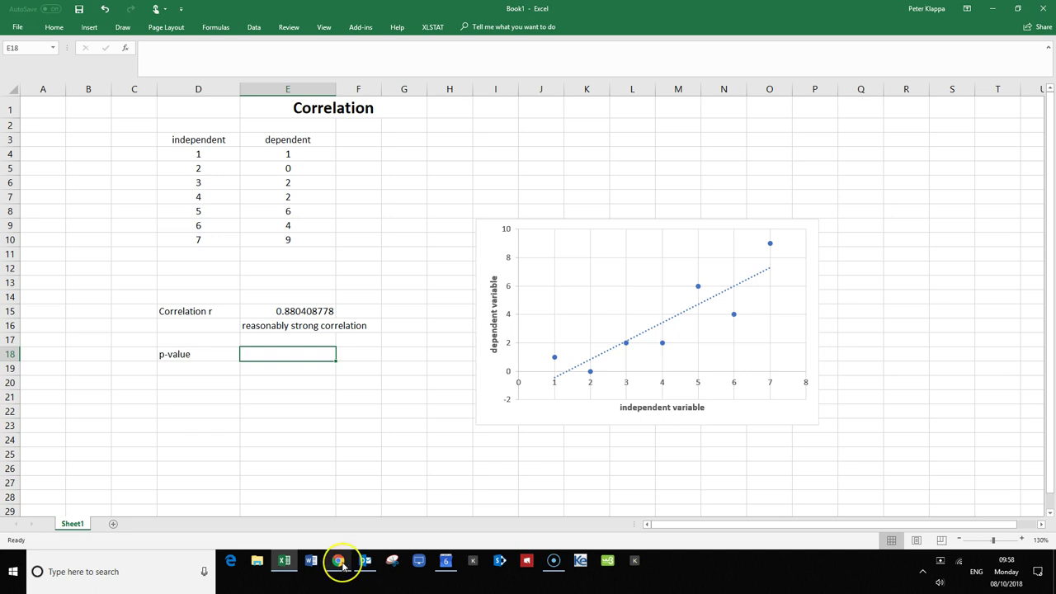
mouse_move(341, 565)
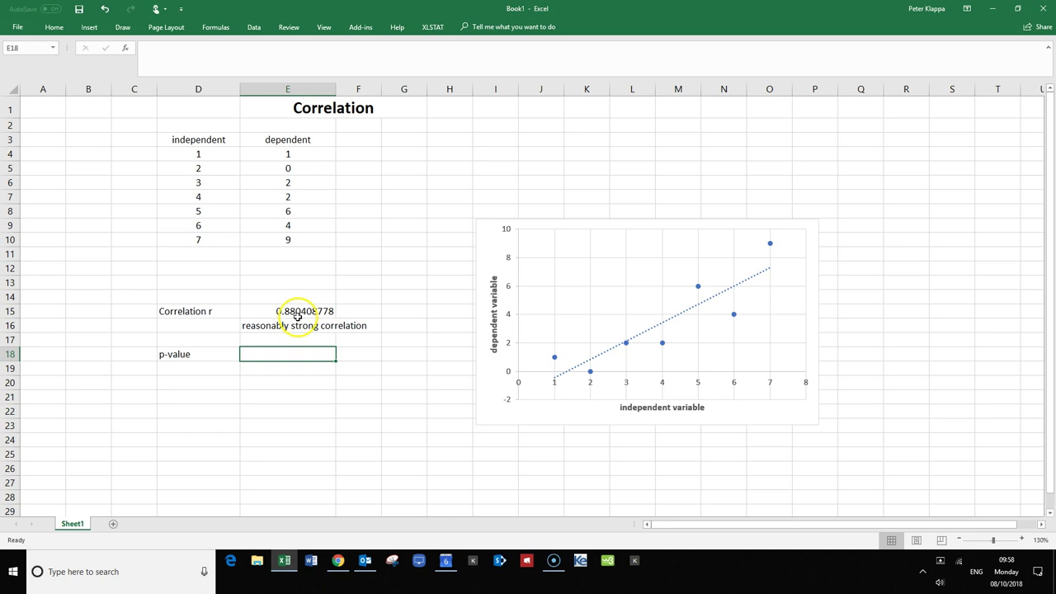
left_click(338, 561)
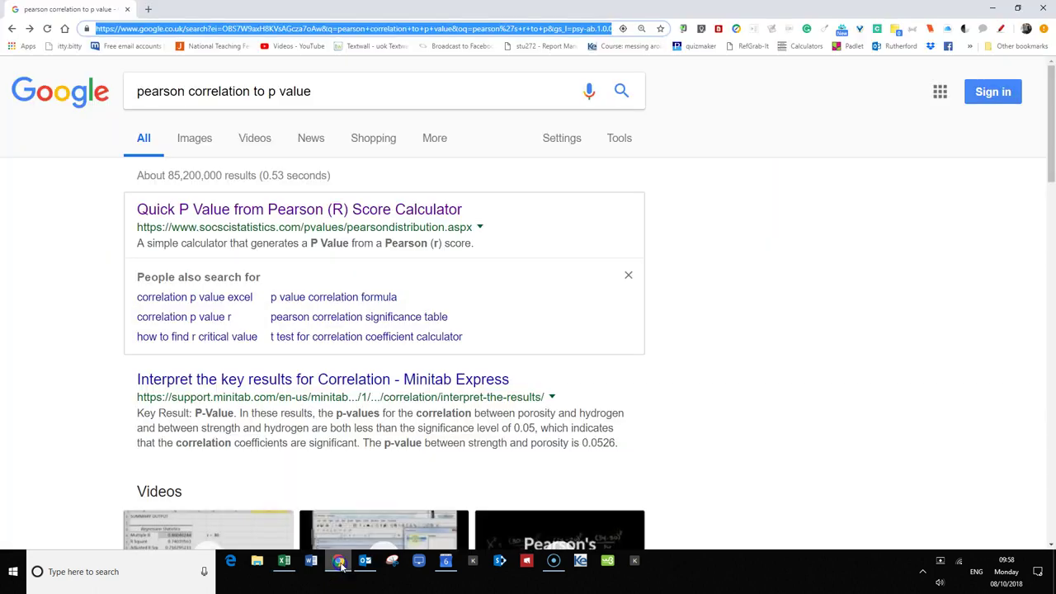
Step: Get and copy the p-value 0.008972 for r 0.88, N 7 from the Social Science Statistics calculator
left_click(232, 213)
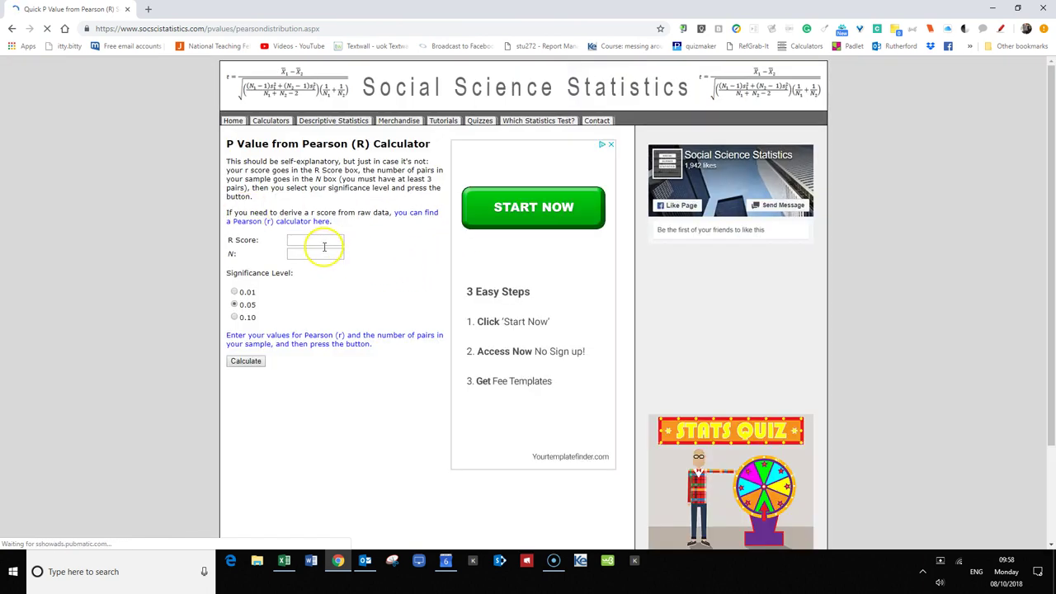
left_click(316, 240)
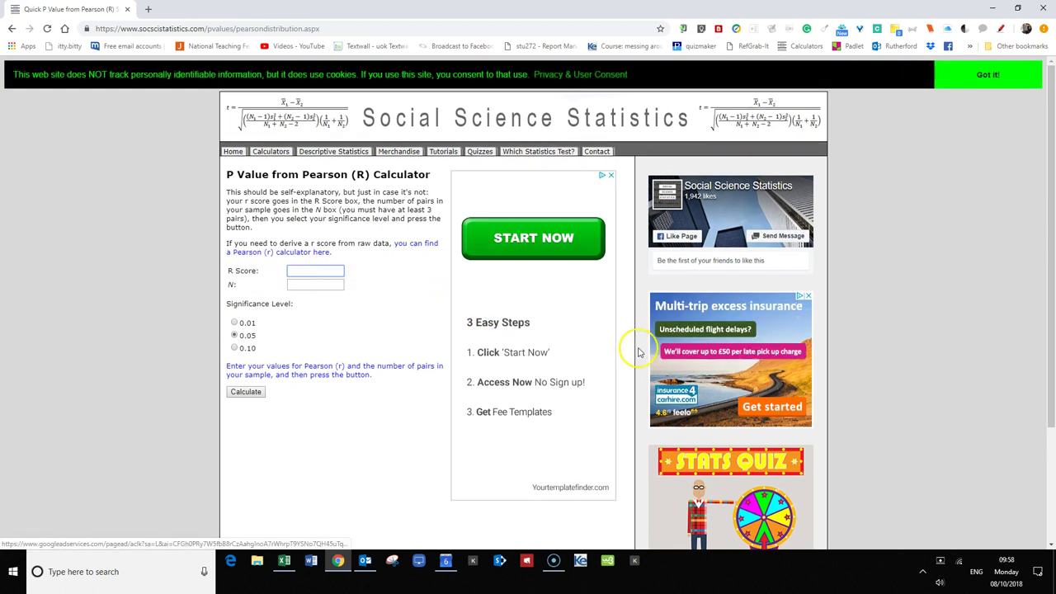
type("0.88")
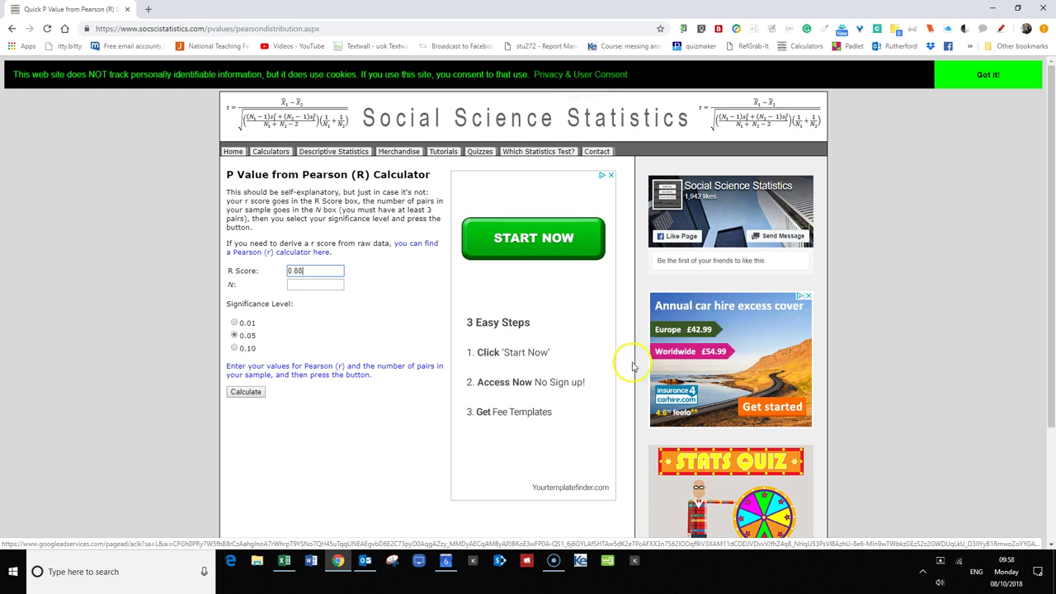
left_click(310, 286)
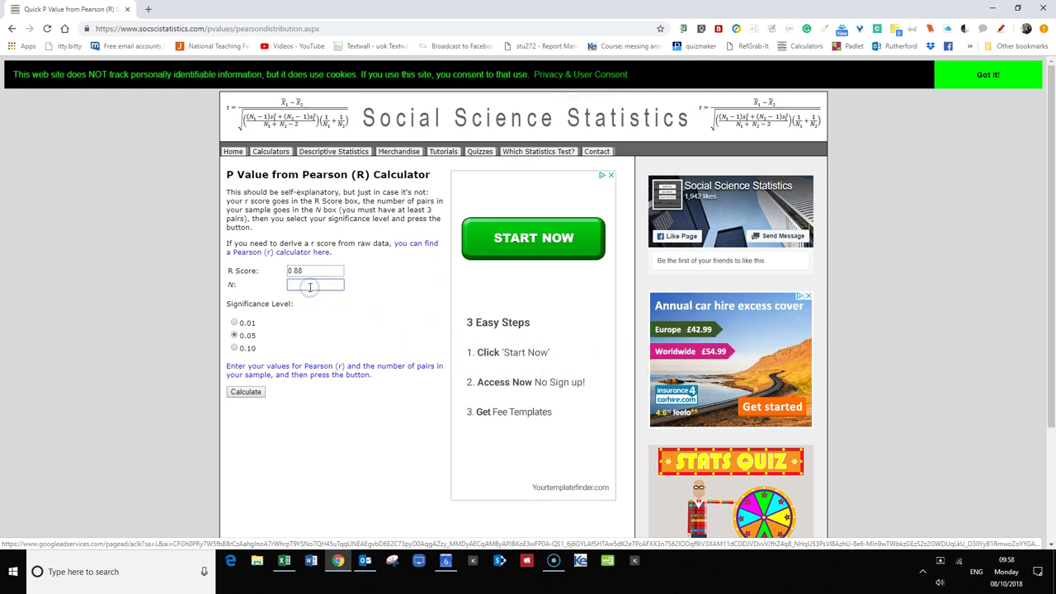
type("7")
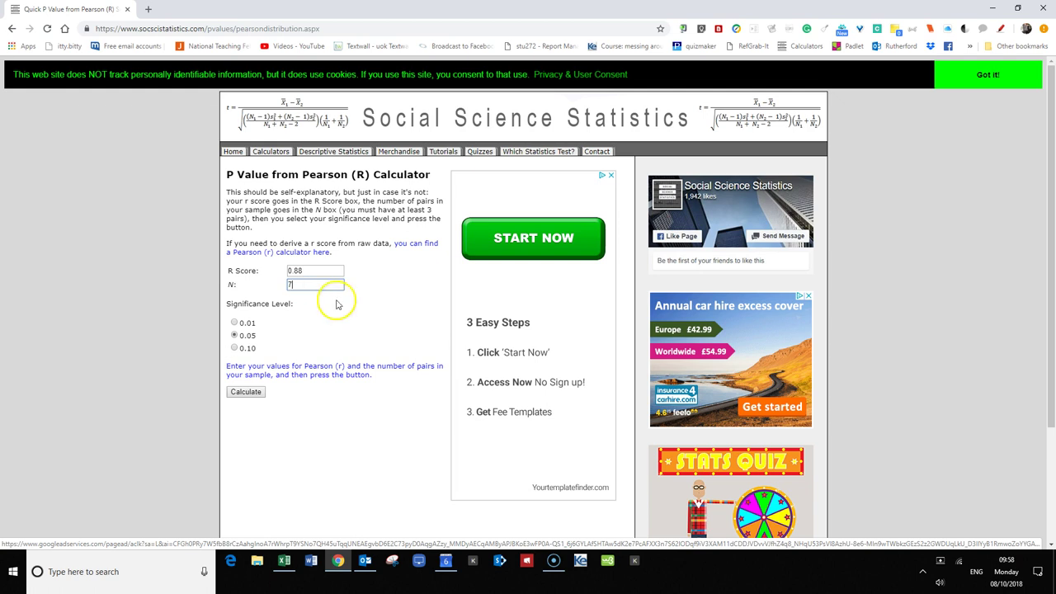
left_click(246, 392)
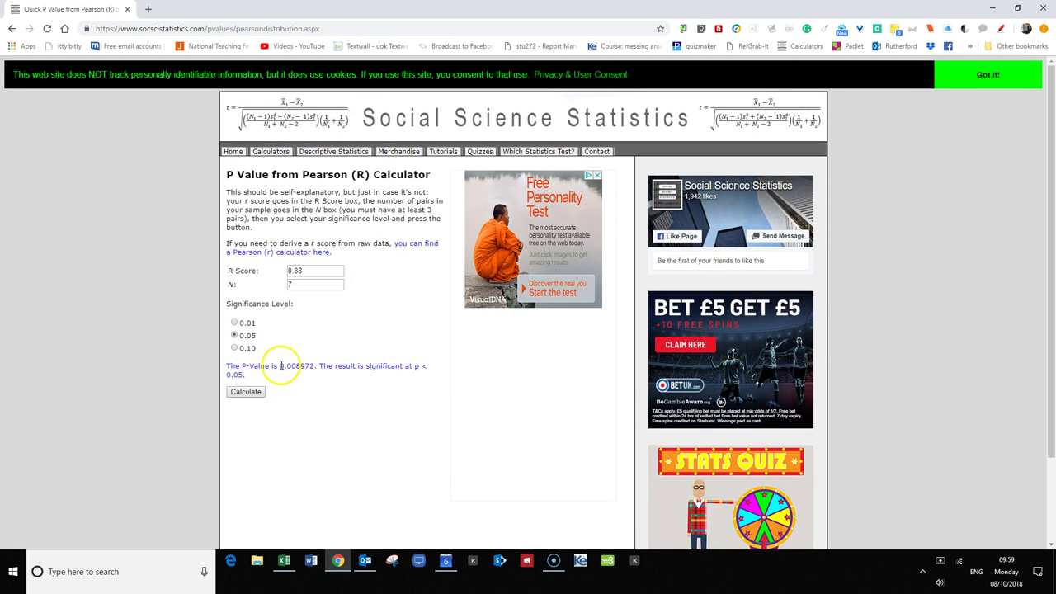
left_click(281, 364)
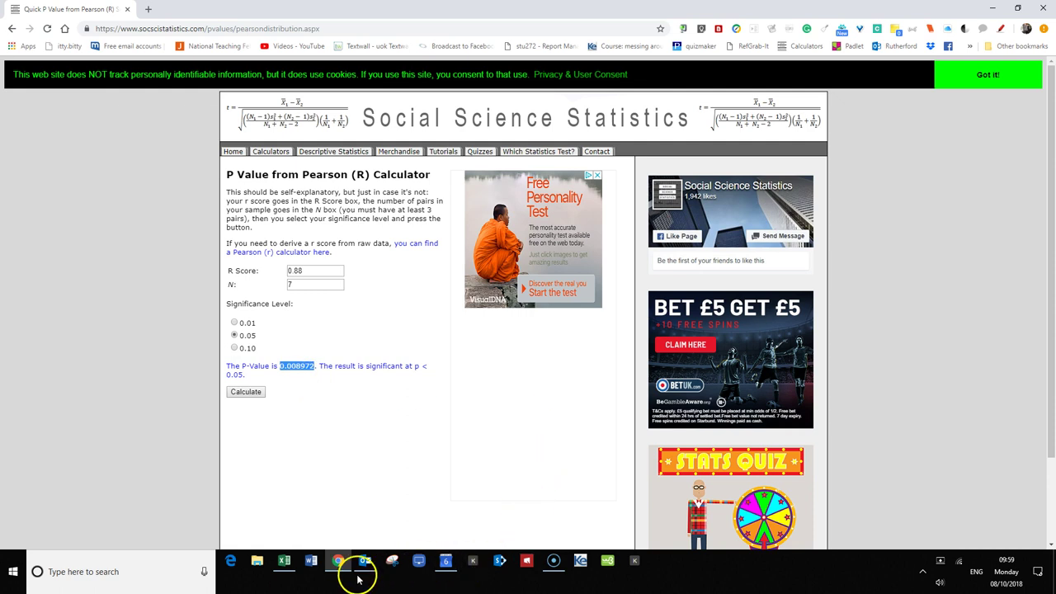
left_click(288, 564)
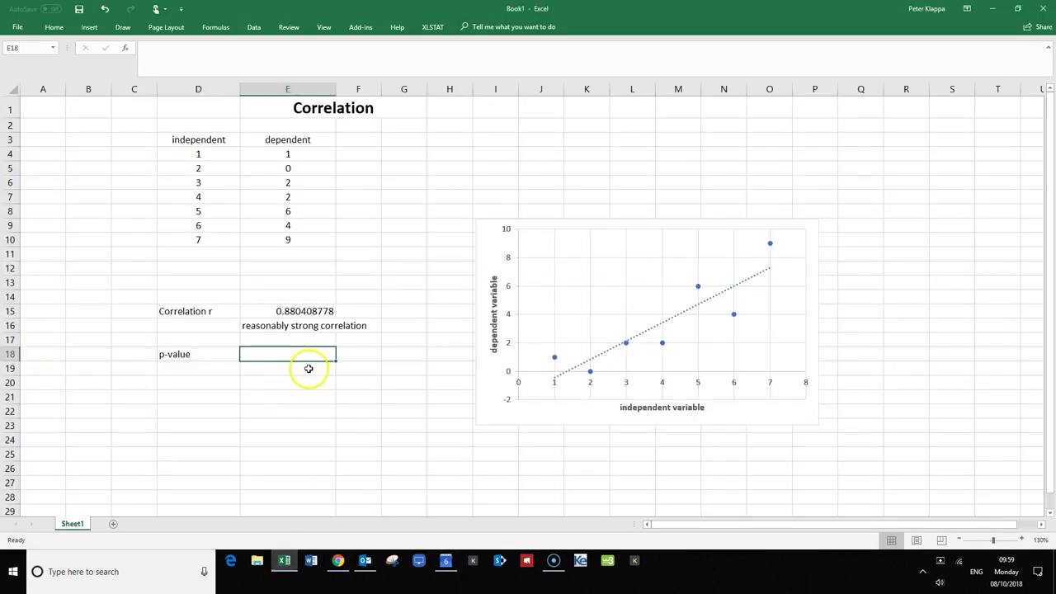
Step: Paste the p-value 0.008972 into E18 next to its label
left_click(306, 356)
double_click(305, 356)
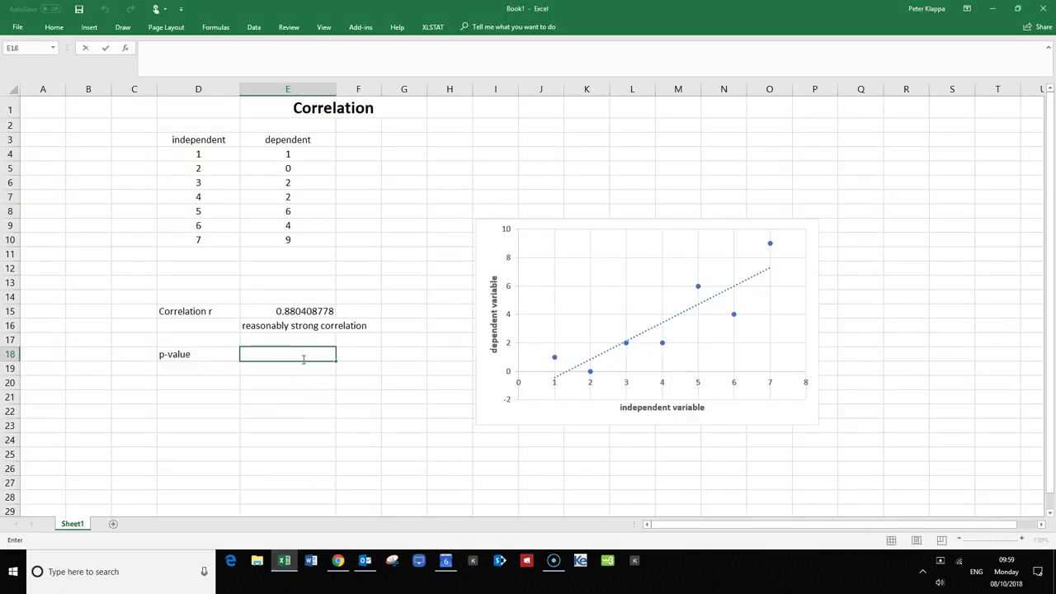
type("0.008972")
left_click_drag(315, 399, 325, 406)
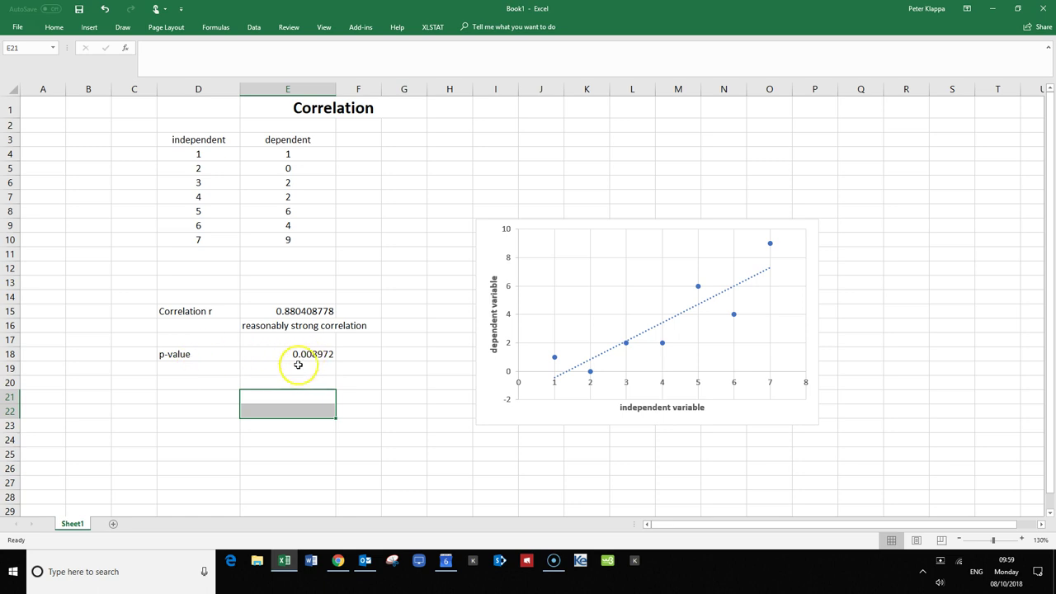
left_click(184, 386)
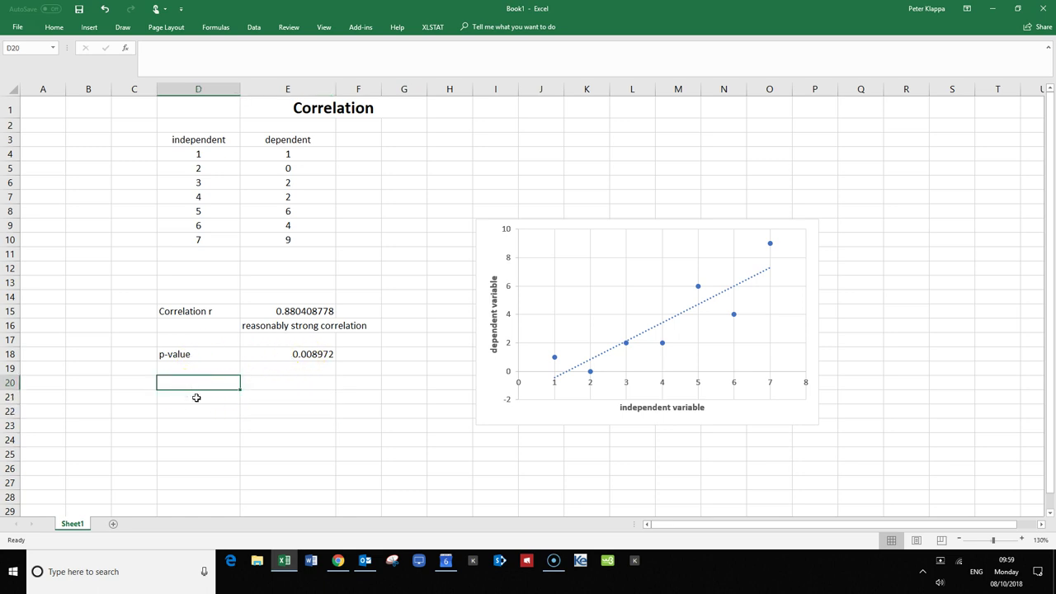
Step: Note in D20–D21 that a low p-value means a trustworthy result if p< 0.05
type("a")
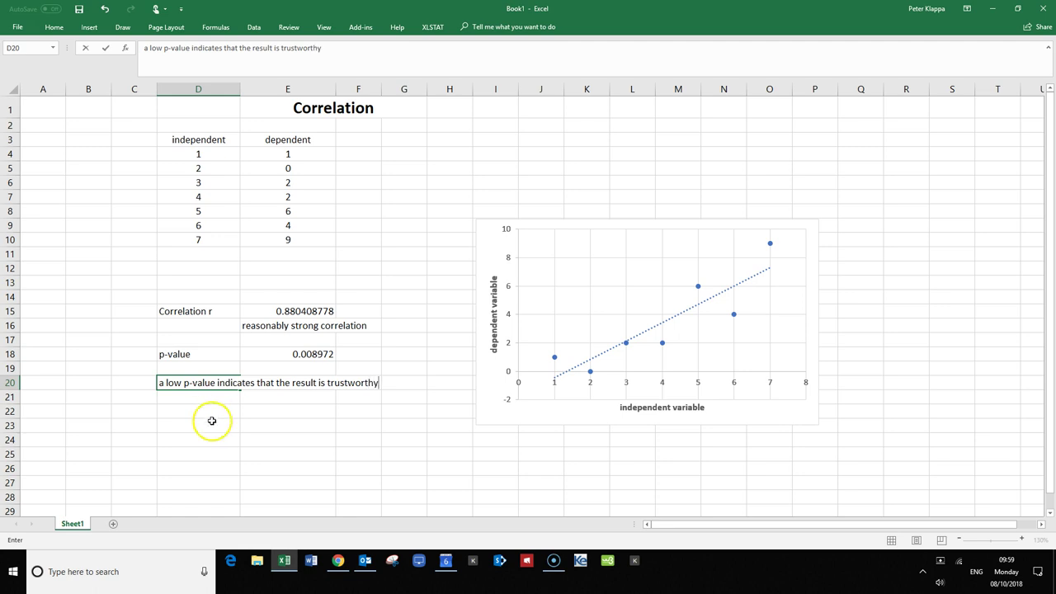
left_click(207, 401)
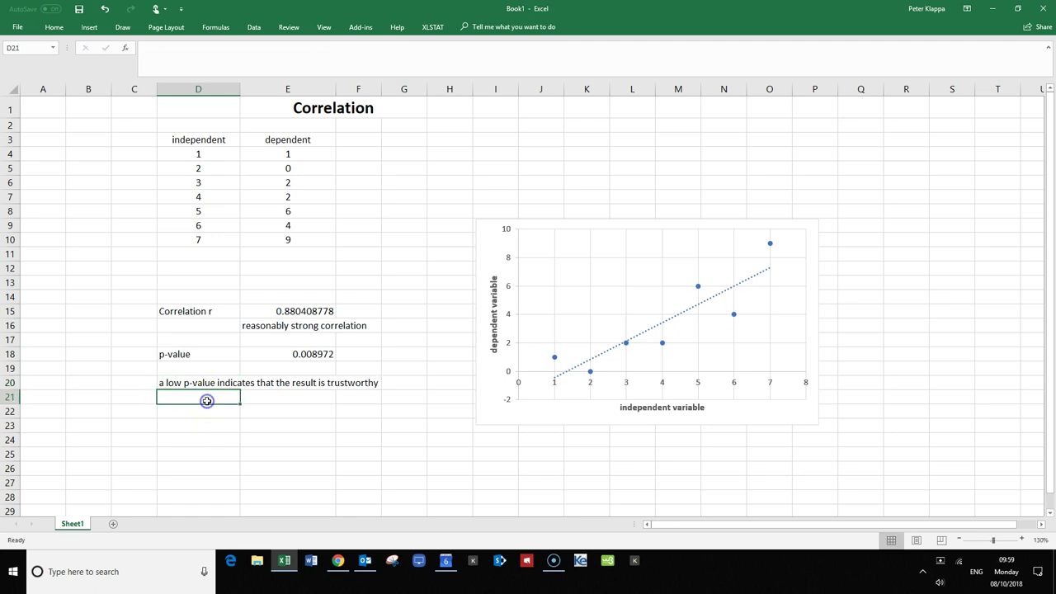
type("if p< 0.05")
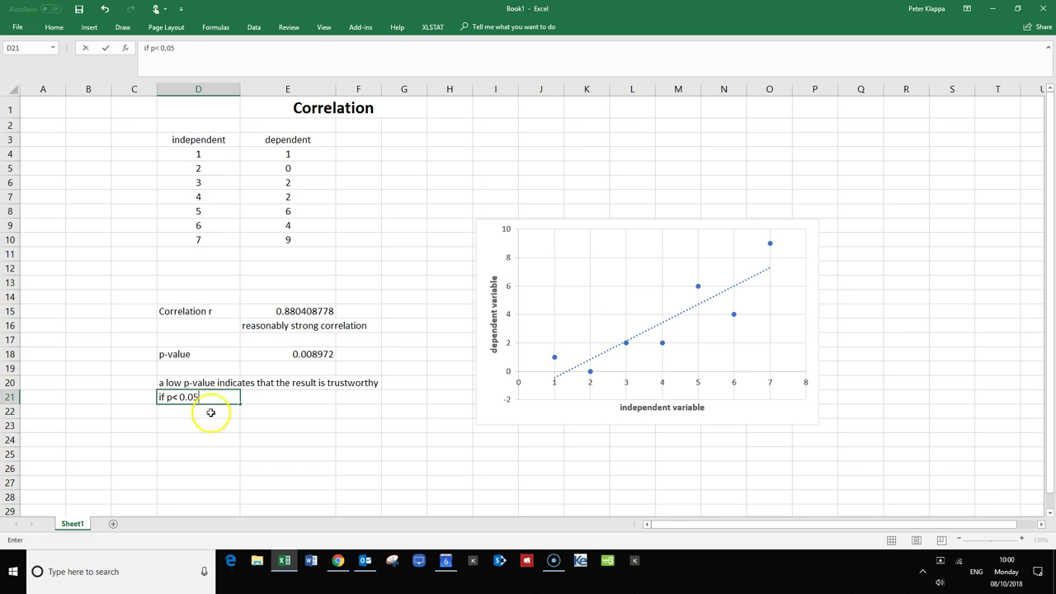
left_click_drag(209, 412, 208, 423)
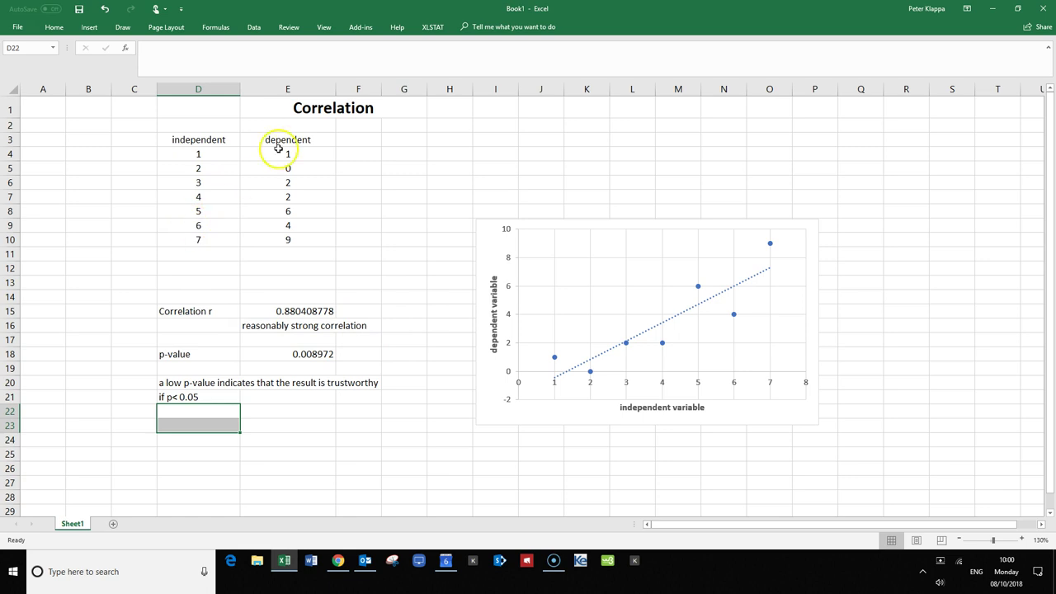
left_click_drag(198, 307, 295, 312)
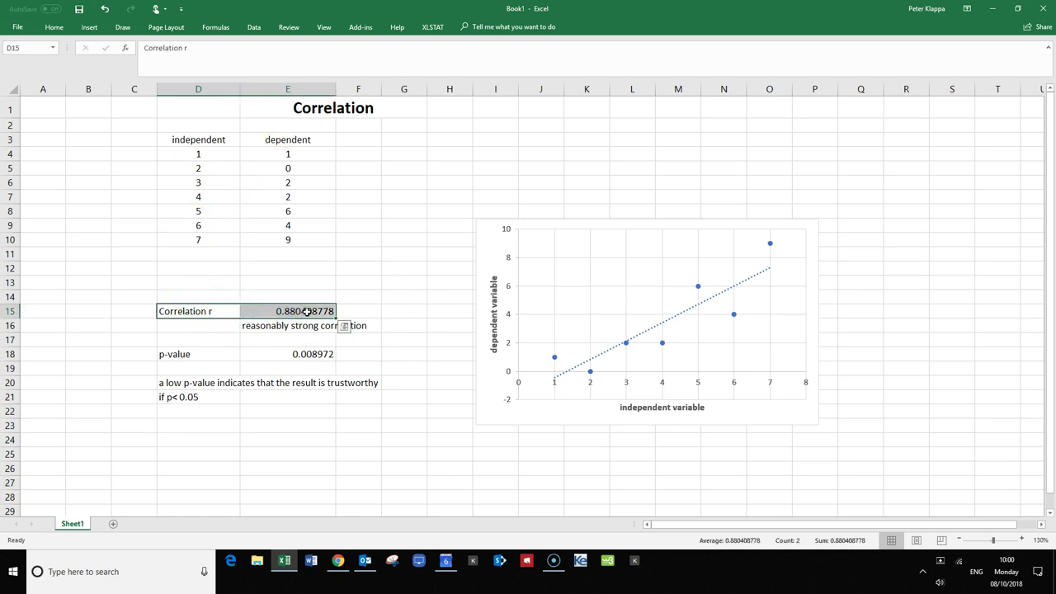
left_click_drag(186, 353, 285, 356)
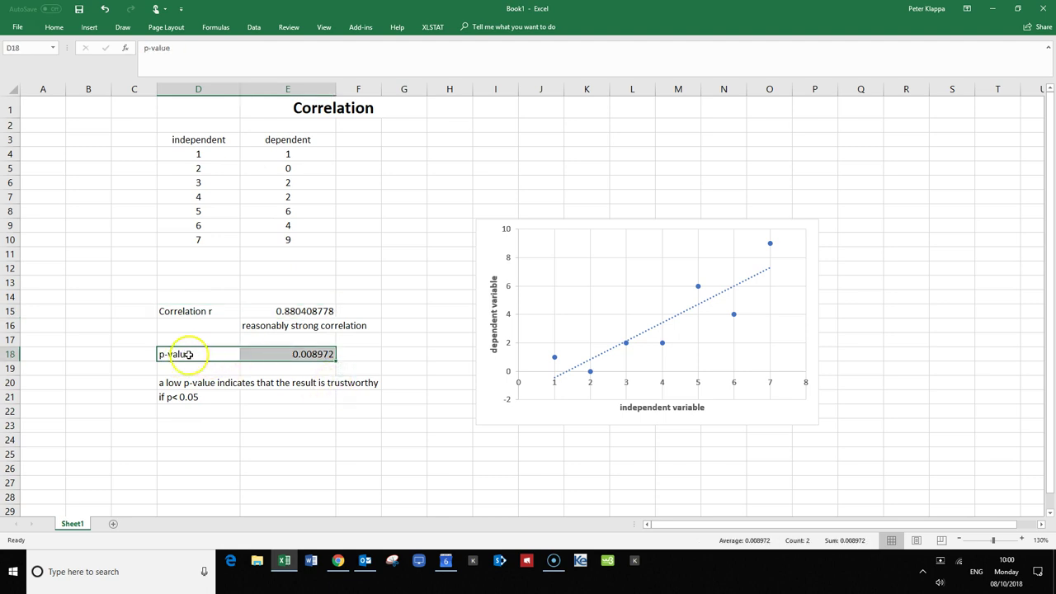